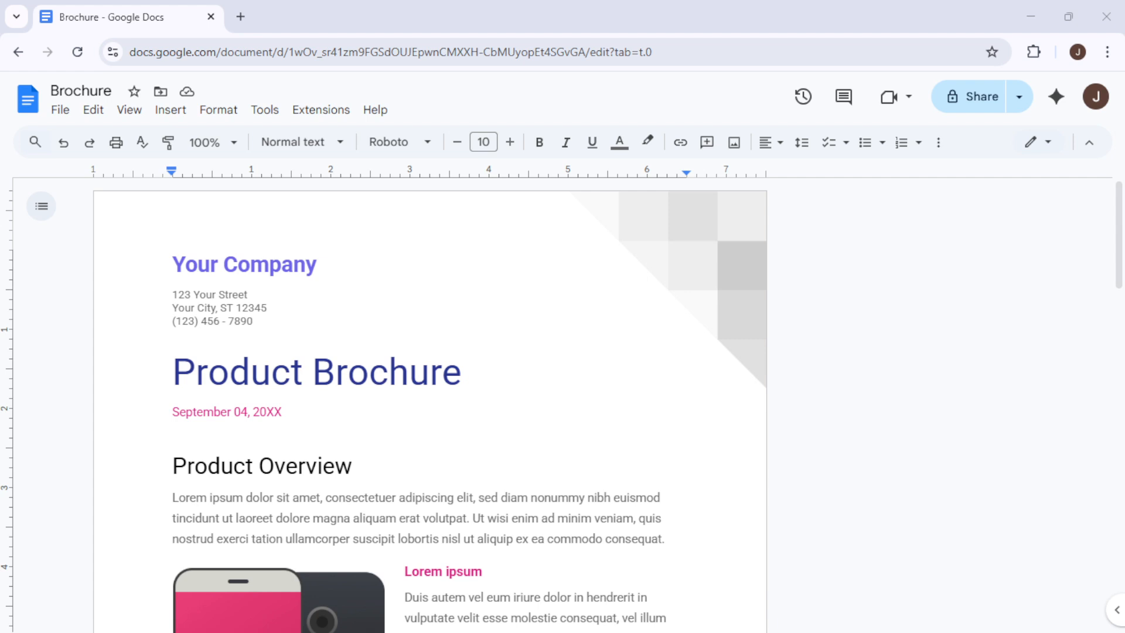
Step: Select the pink "Lorem ipsum" heading beside the phone image and check which text style it uses
left_click(519, 496)
scroll(445, 469, "down", 1)
scroll(438, 461, "down", 2)
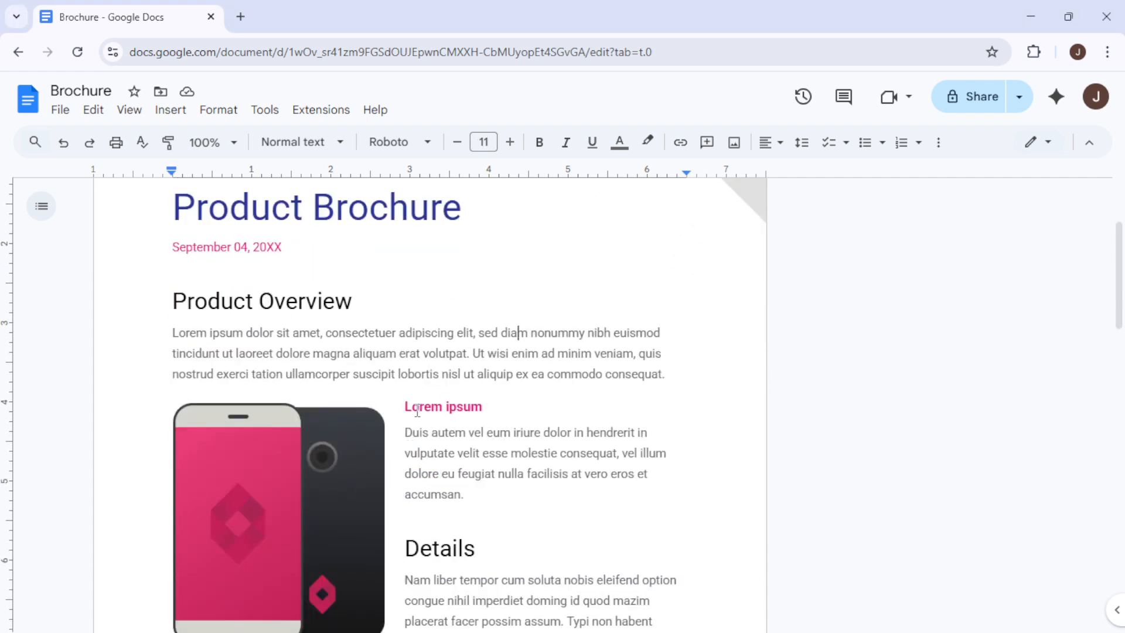
left_click_drag(417, 412, 443, 403)
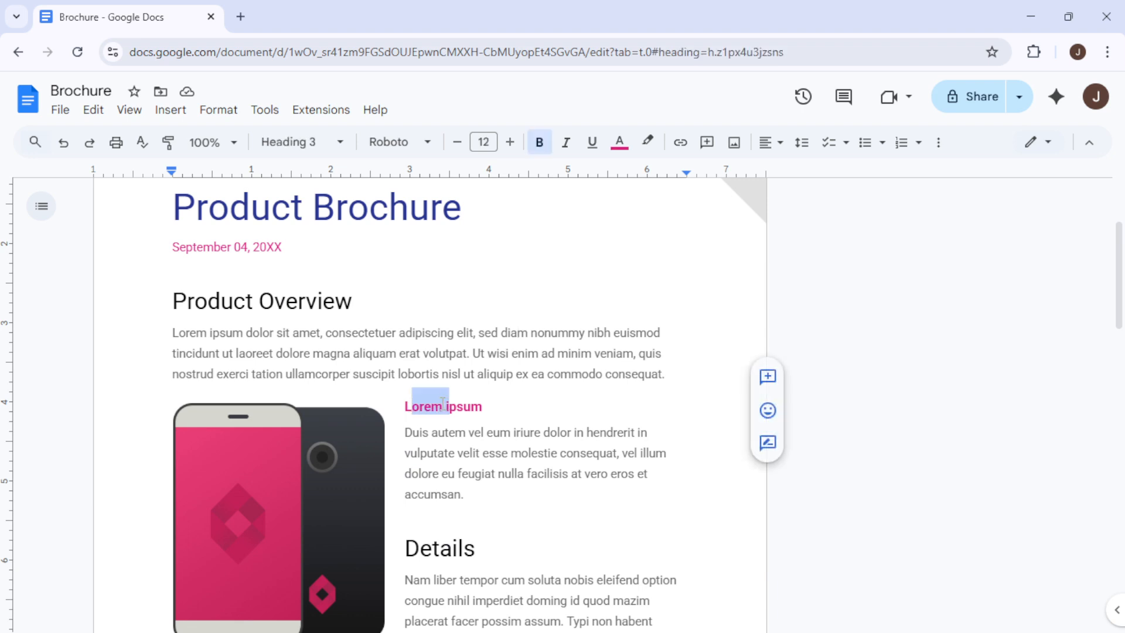
key("Home")
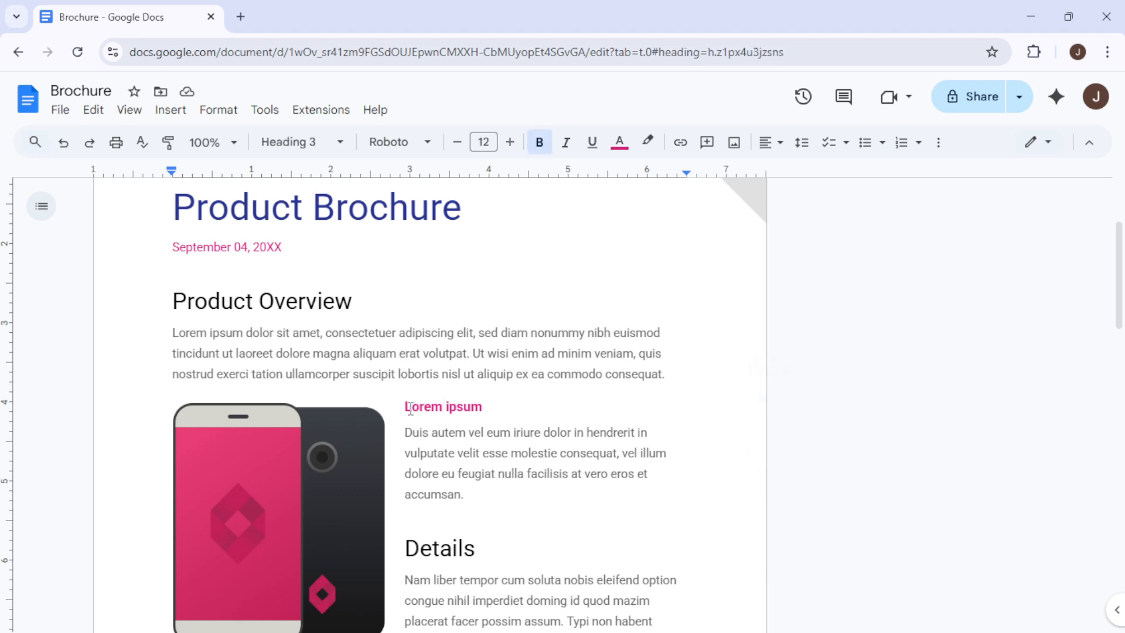
left_click_drag(412, 408, 497, 402)
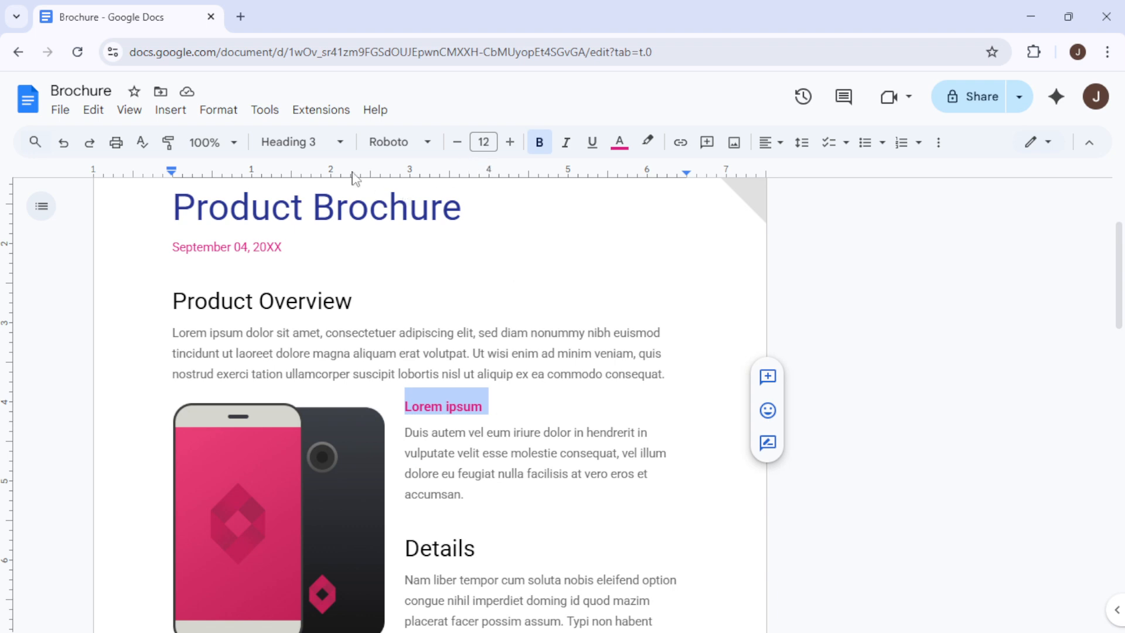
left_click(315, 146)
mouse_move(317, 233)
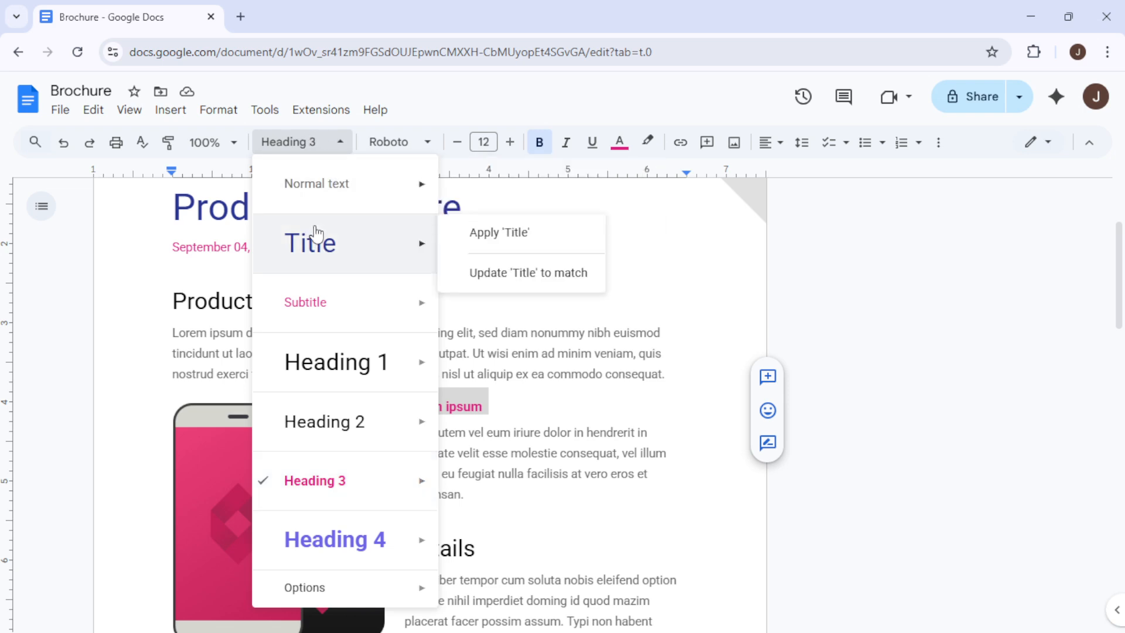
left_click(633, 429)
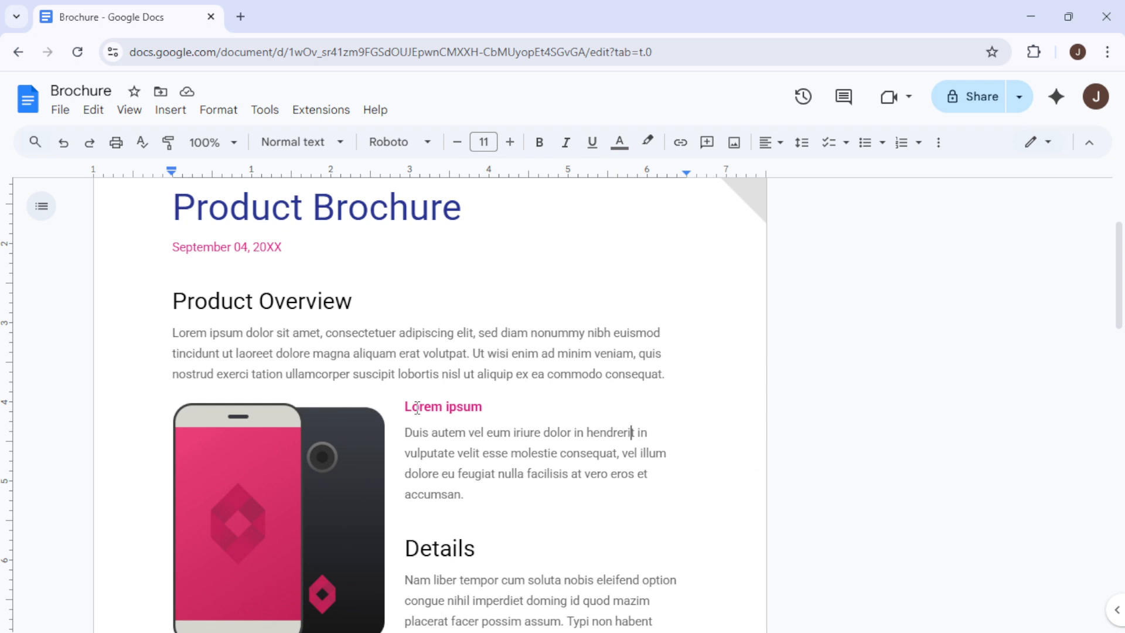
Step: Examine the Heading 3 options in the paragraph styles for the "Lorem ipsum" heading beside the phone image
left_click_drag(409, 408, 486, 413)
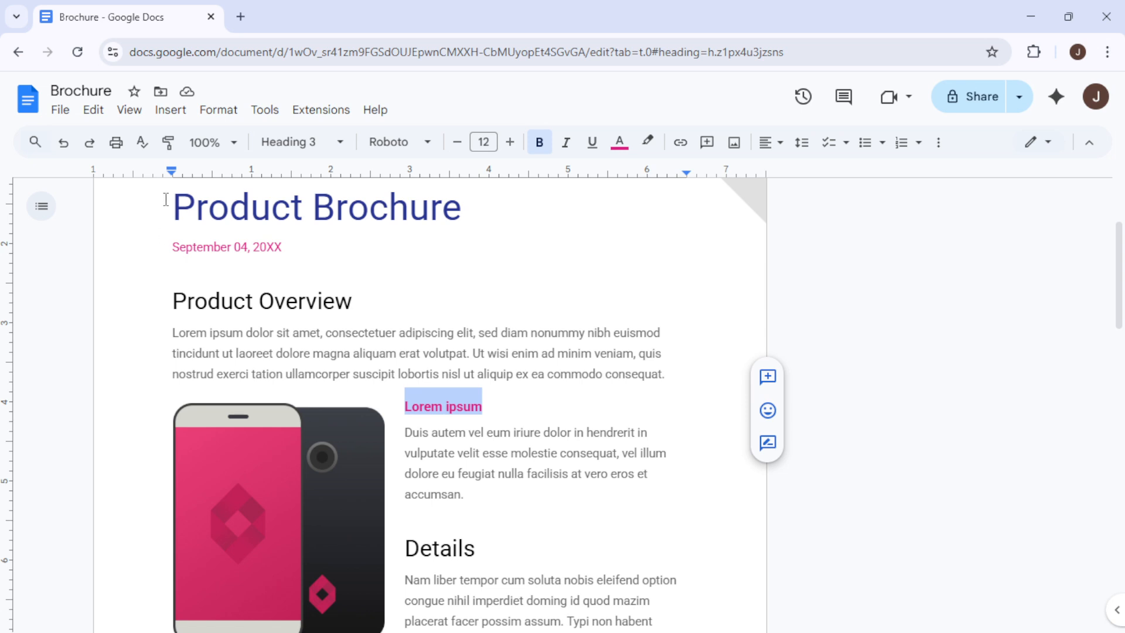
left_click(211, 117)
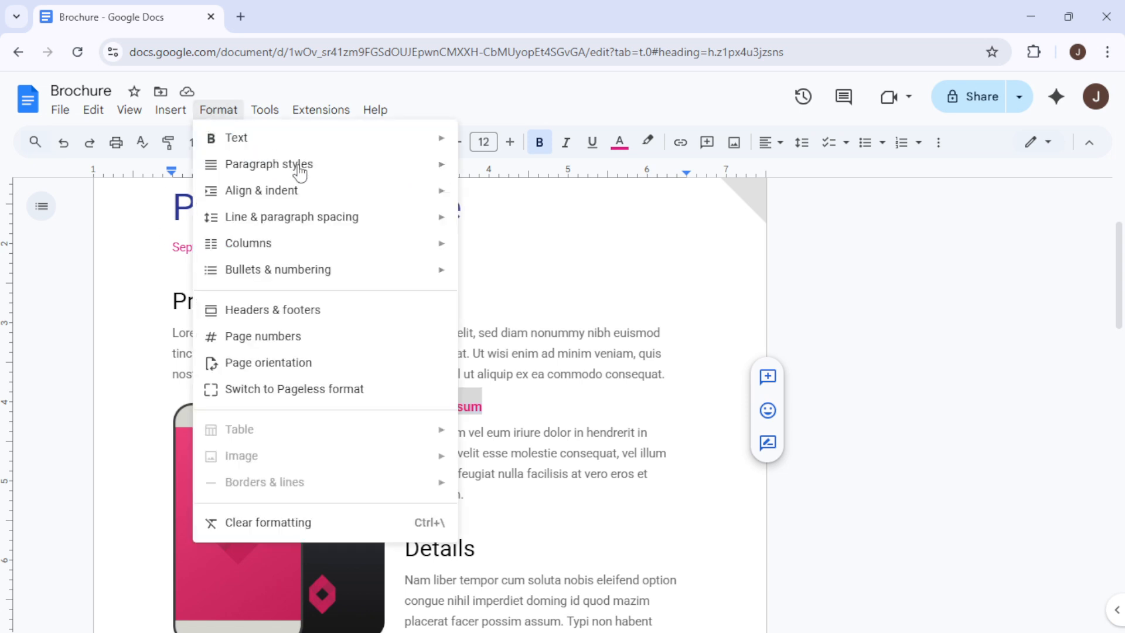
mouse_move(319, 176)
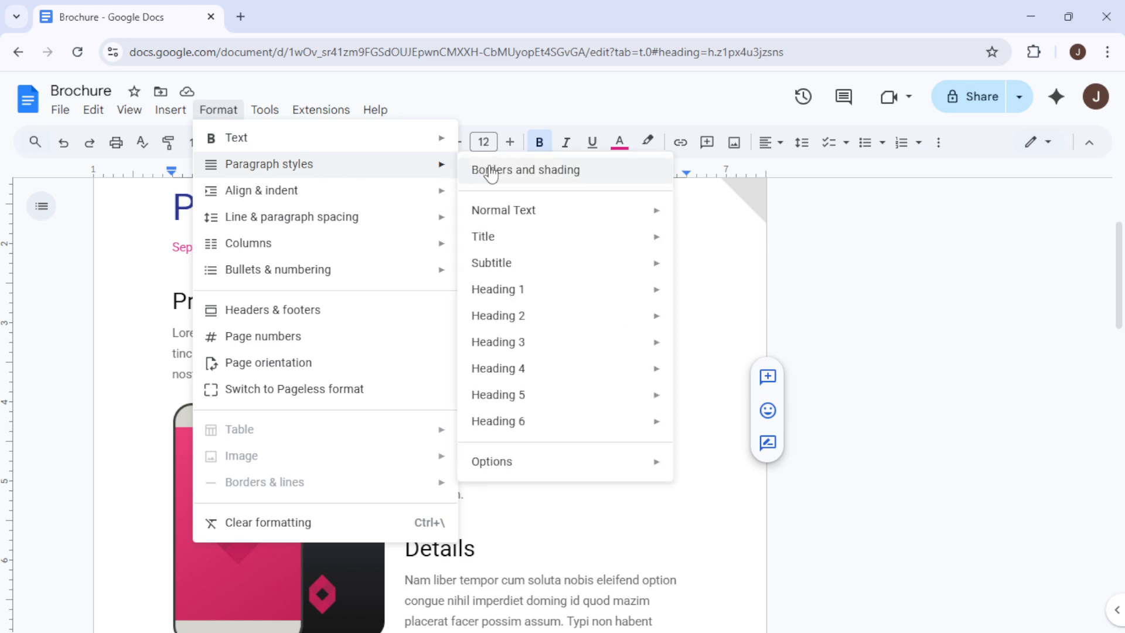
mouse_move(547, 343)
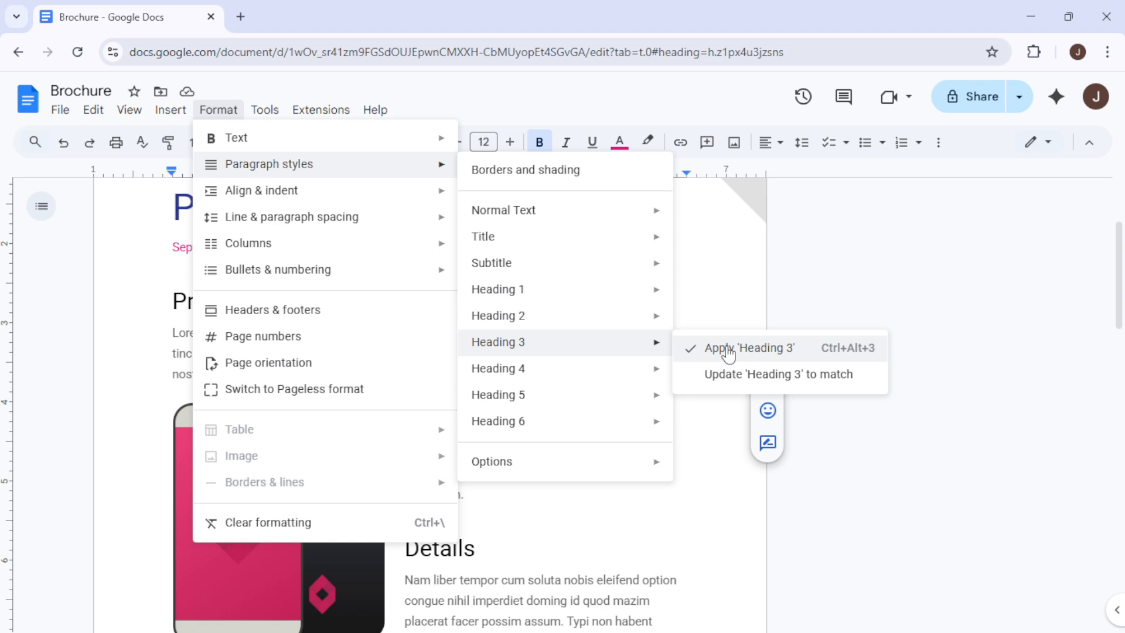
left_click(741, 312)
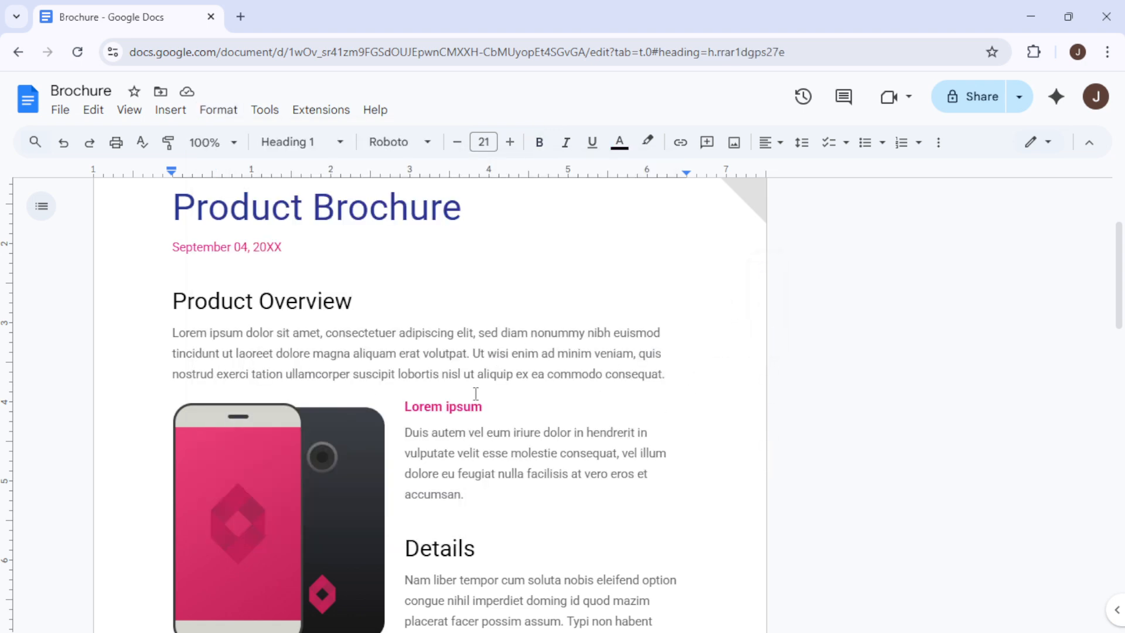
left_click_drag(411, 404, 449, 408)
left_click(419, 409)
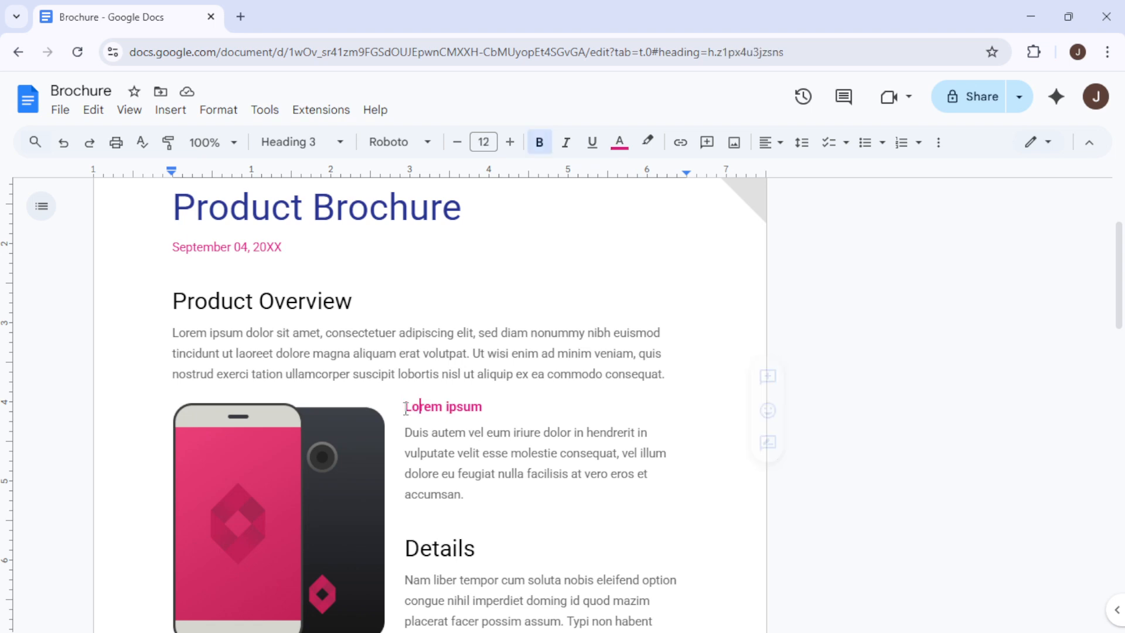
Step: Link the words "Lorem ipsum dolor" at the start of page 2 to the document's first "Lorem ipsum" heading and follow the link
scroll(436, 446, "down", 9)
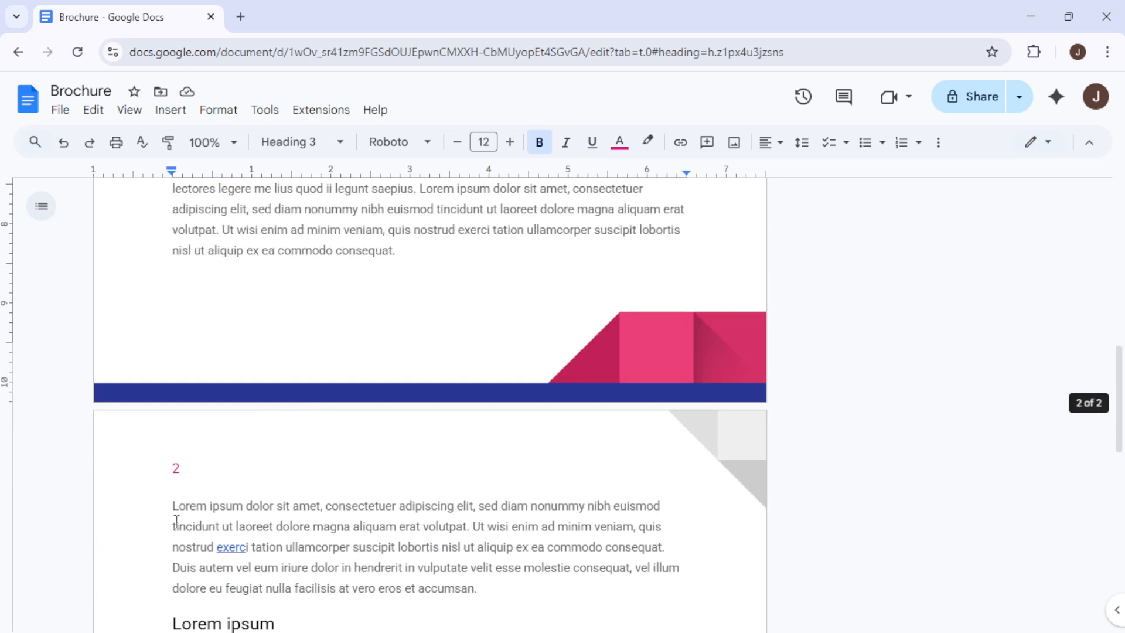
left_click_drag(172, 508, 271, 505)
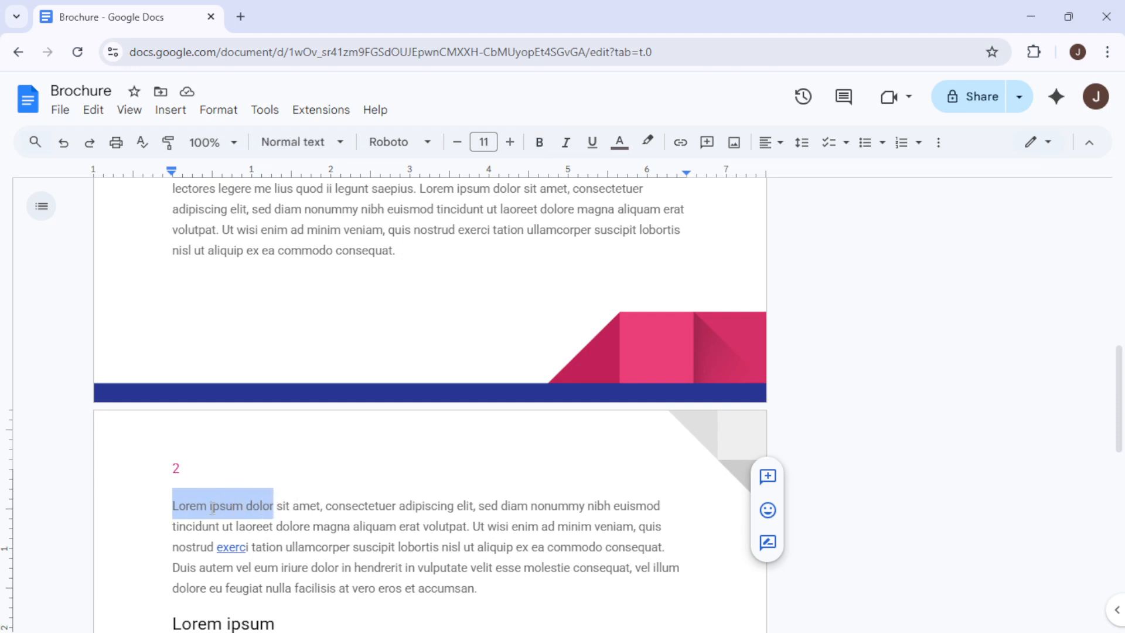
right_click(264, 506)
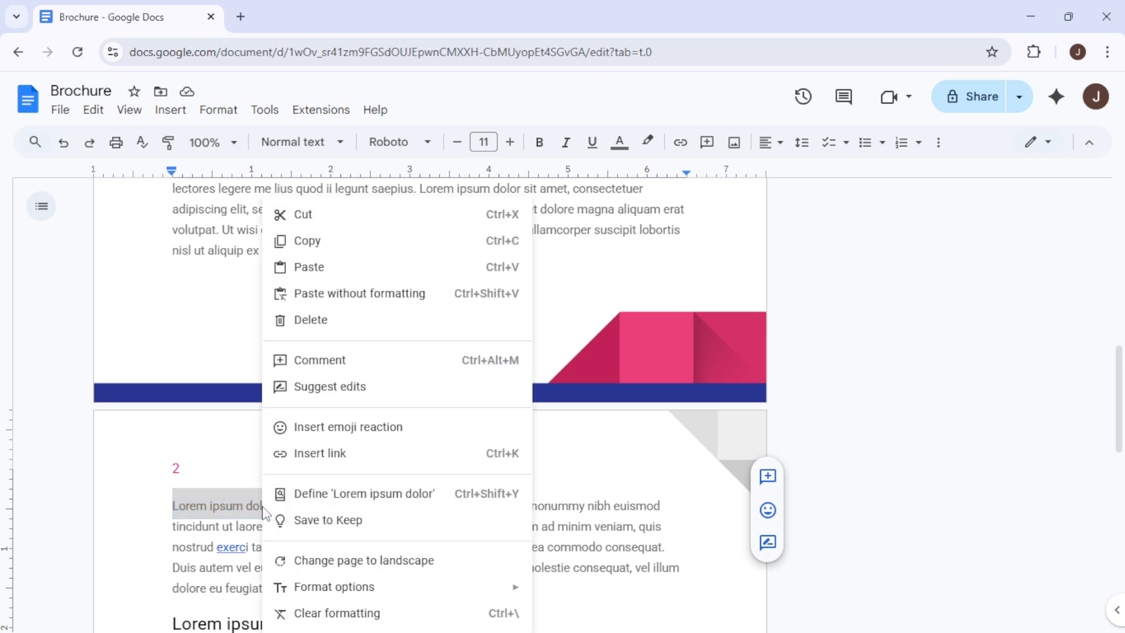
left_click(379, 463)
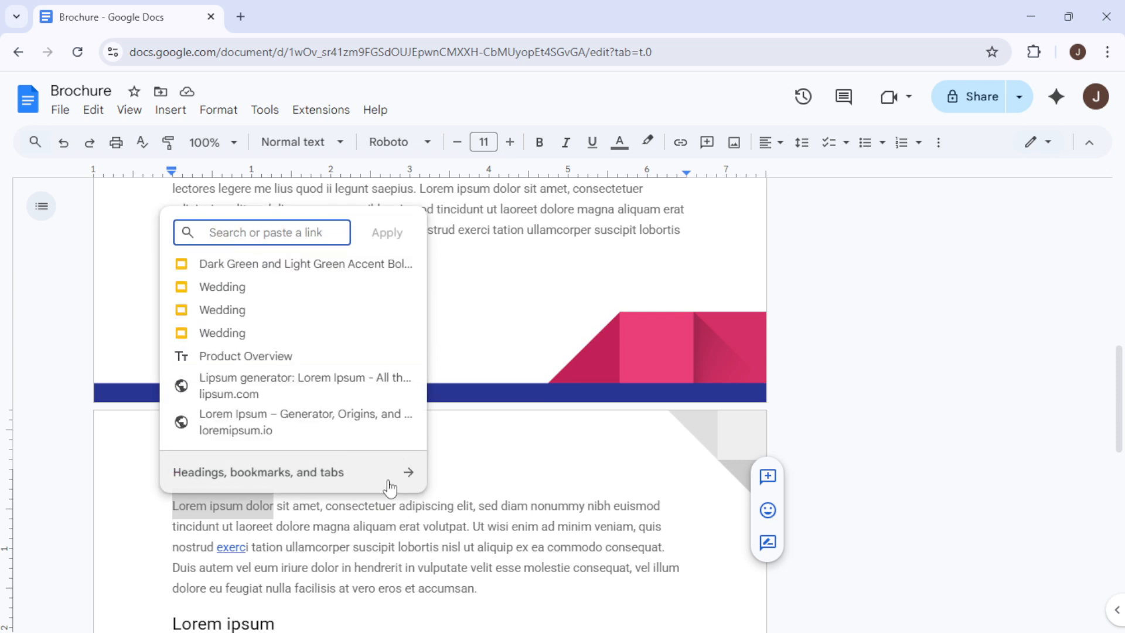
left_click(389, 486)
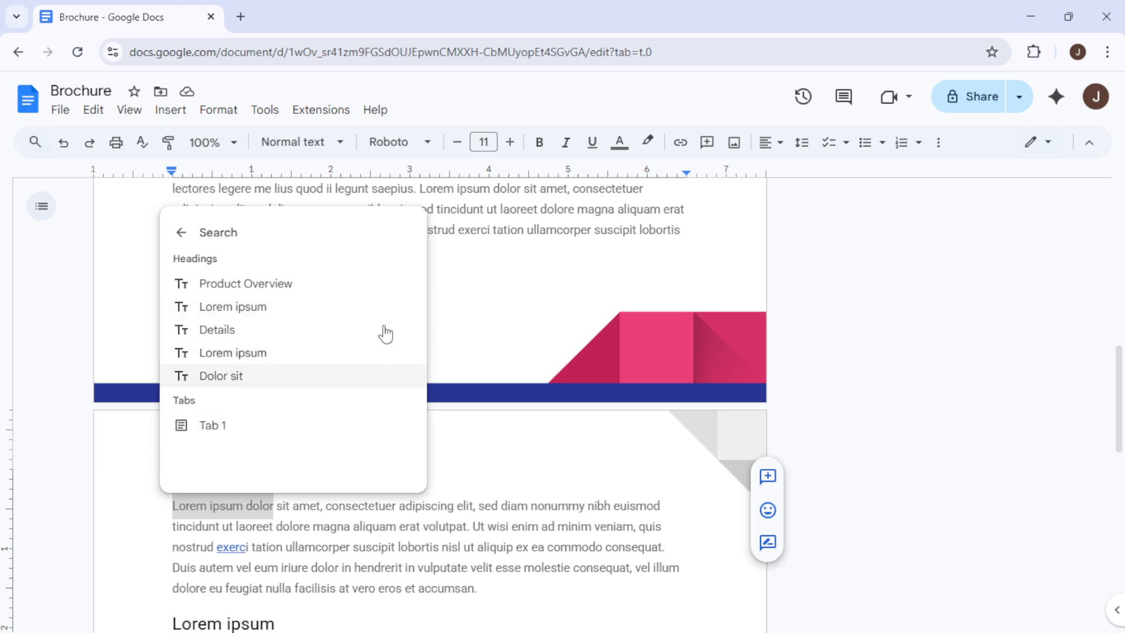
left_click(265, 309)
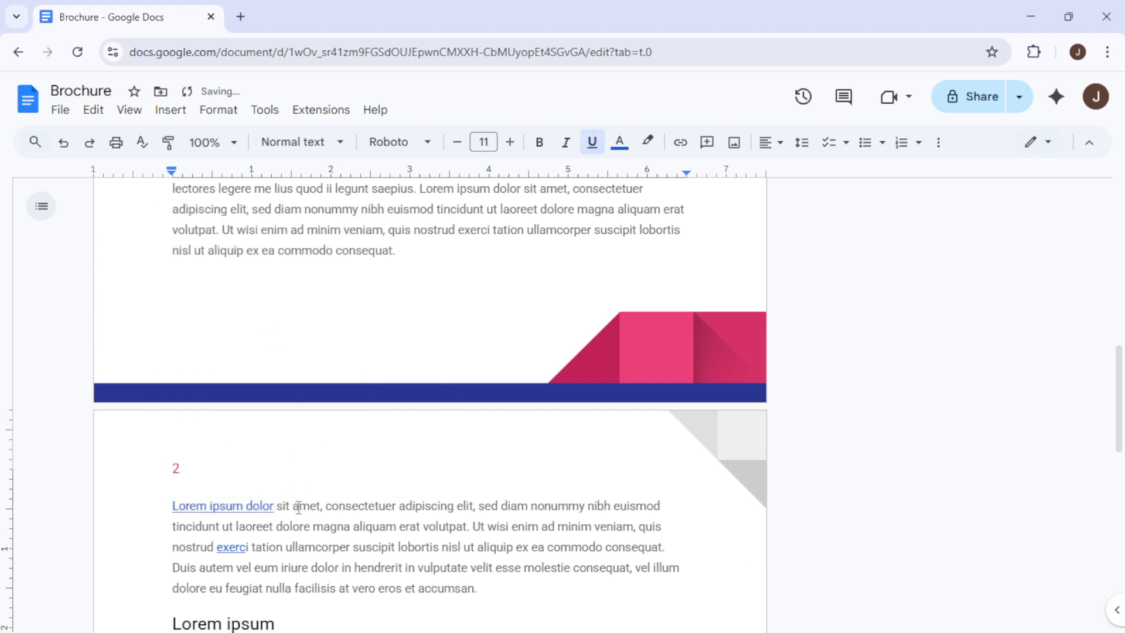
left_click(252, 507)
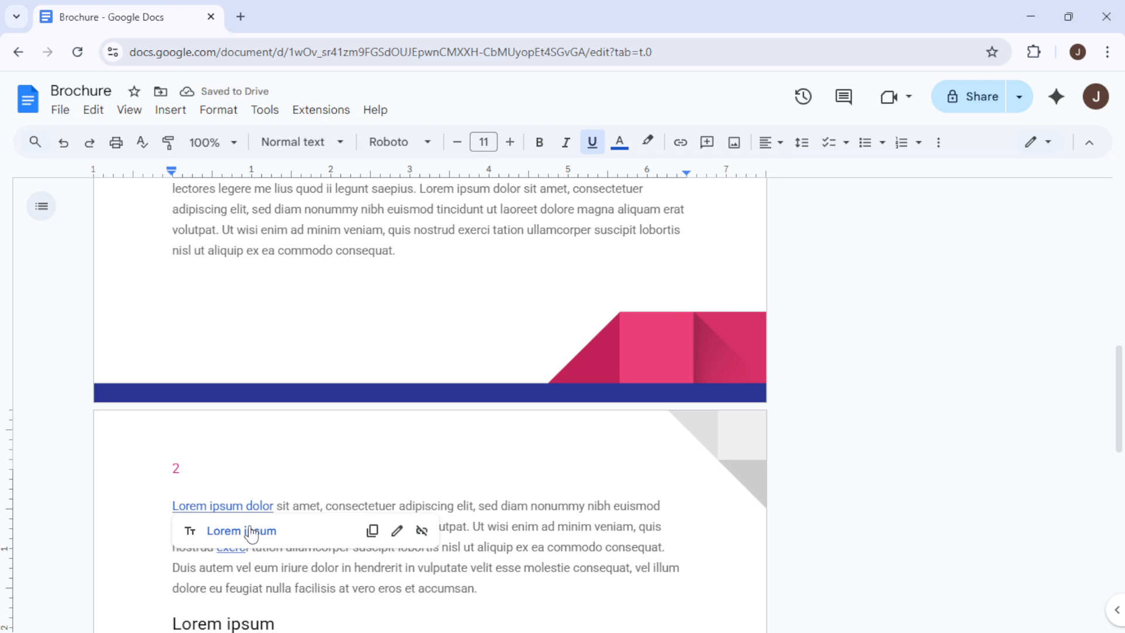
left_click(251, 531)
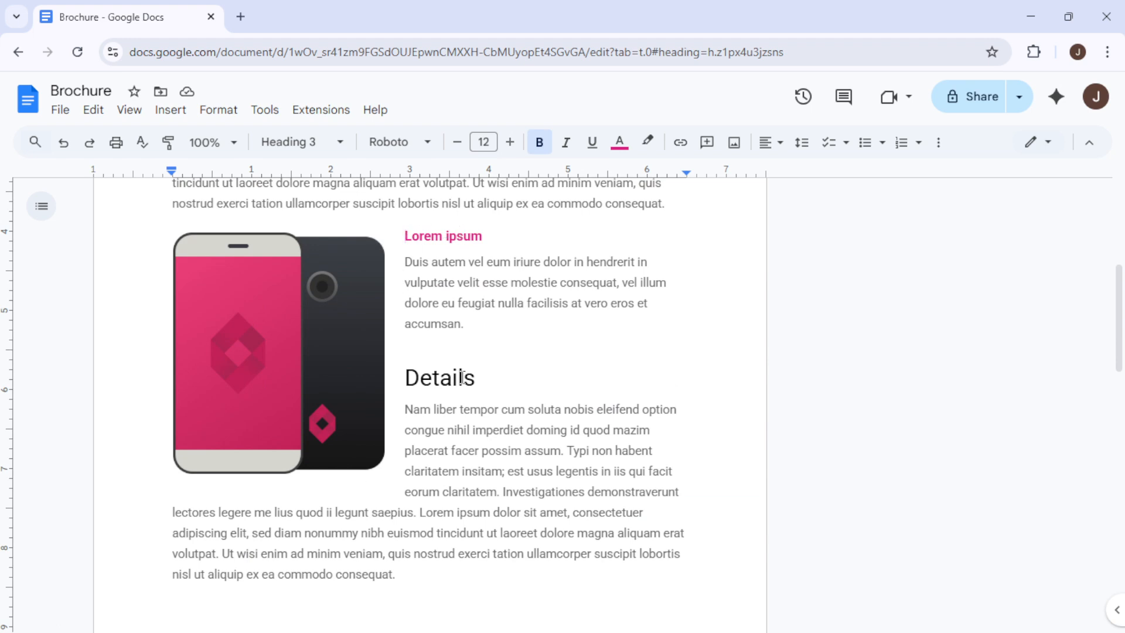
Step: Insert a bookmark at the words "dolor sit" in the first line of the Product Overview paragraph
scroll(452, 432, "up", 3)
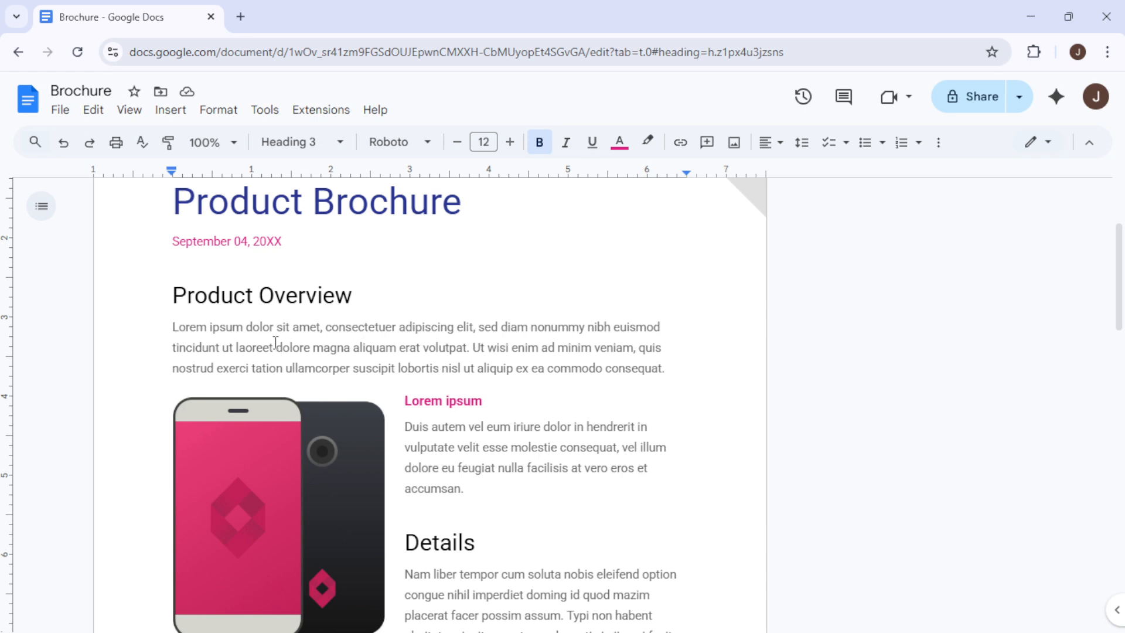
left_click_drag(247, 327, 296, 332)
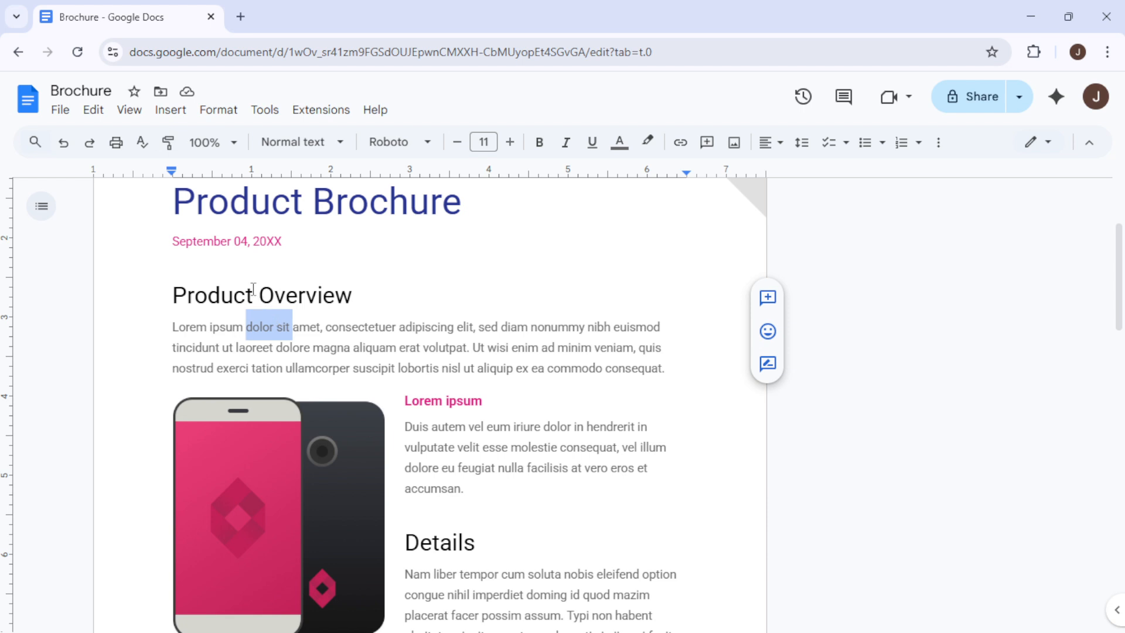
left_click(179, 116)
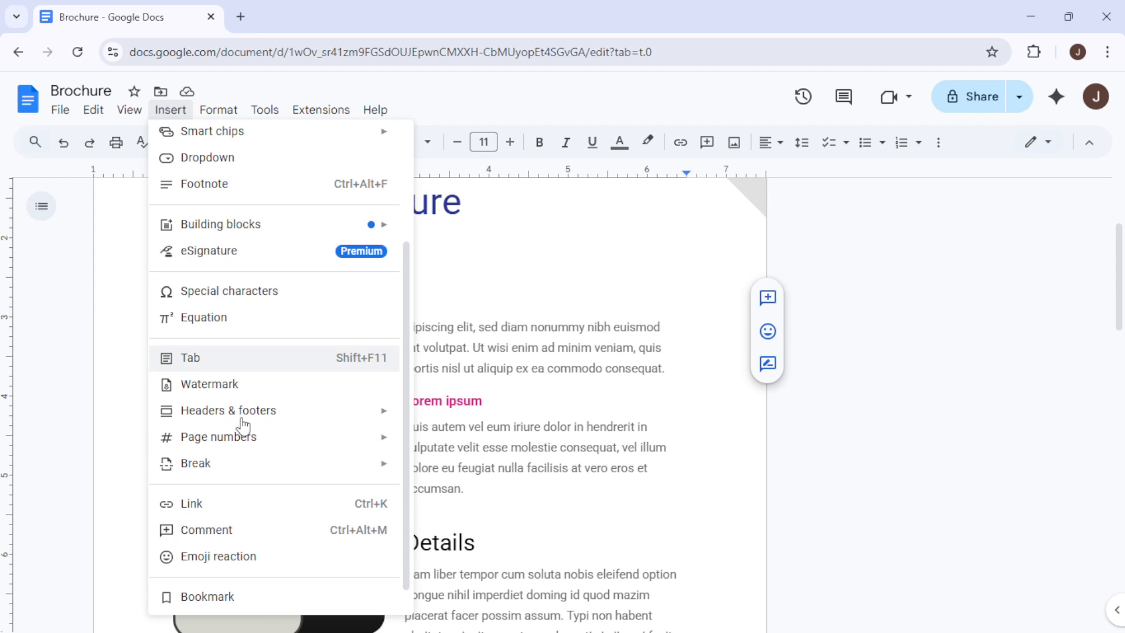
scroll(257, 480, "down", 1)
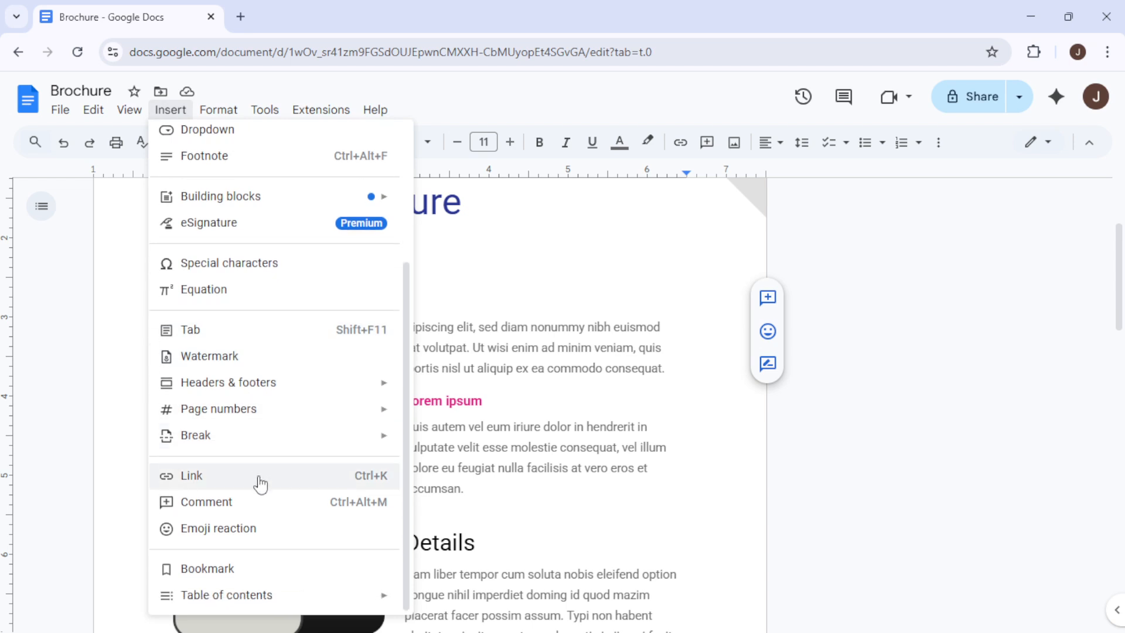
left_click(258, 568)
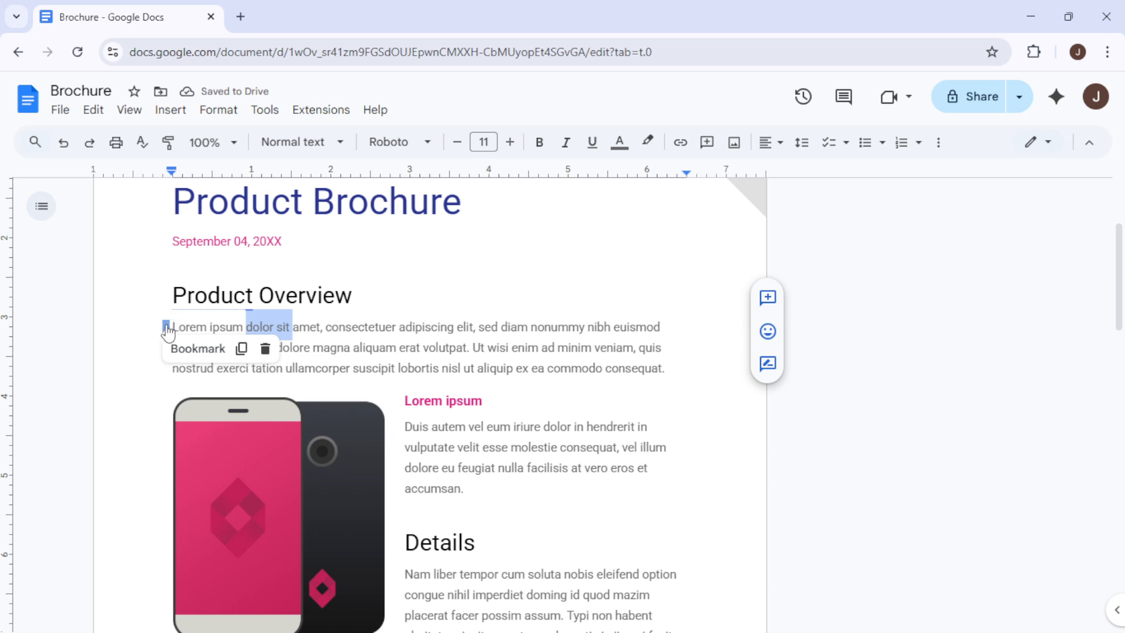
Step: Link the "Dolor sit" heading on page 2 to the bookmark in the Product Overview paragraph and follow the link
scroll(520, 454, "down", 4)
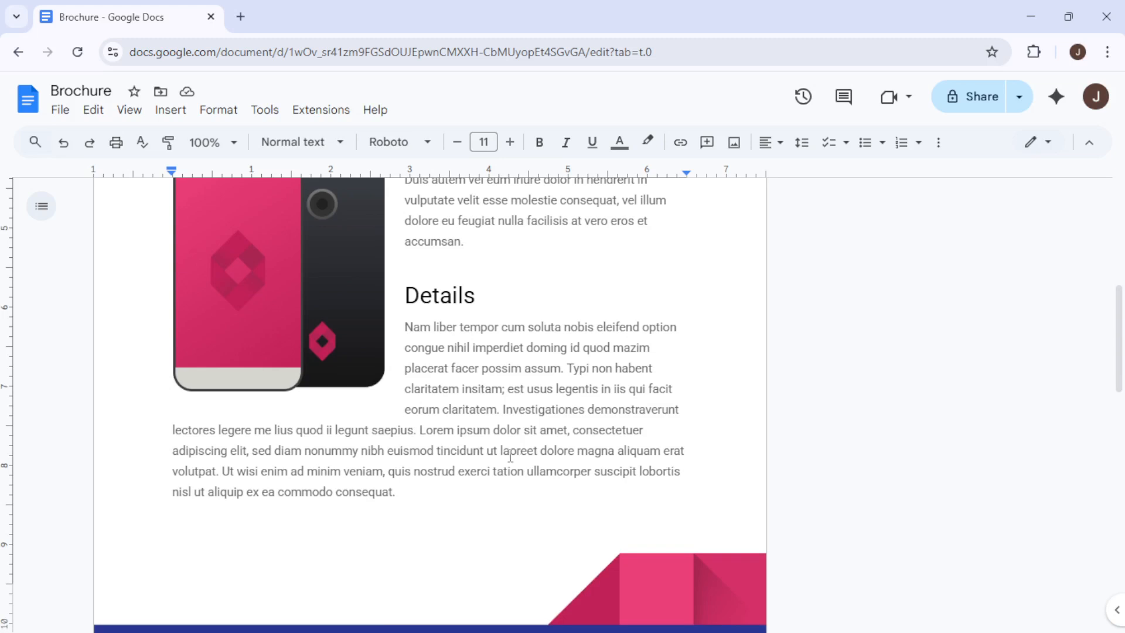
scroll(510, 456, "down", 8)
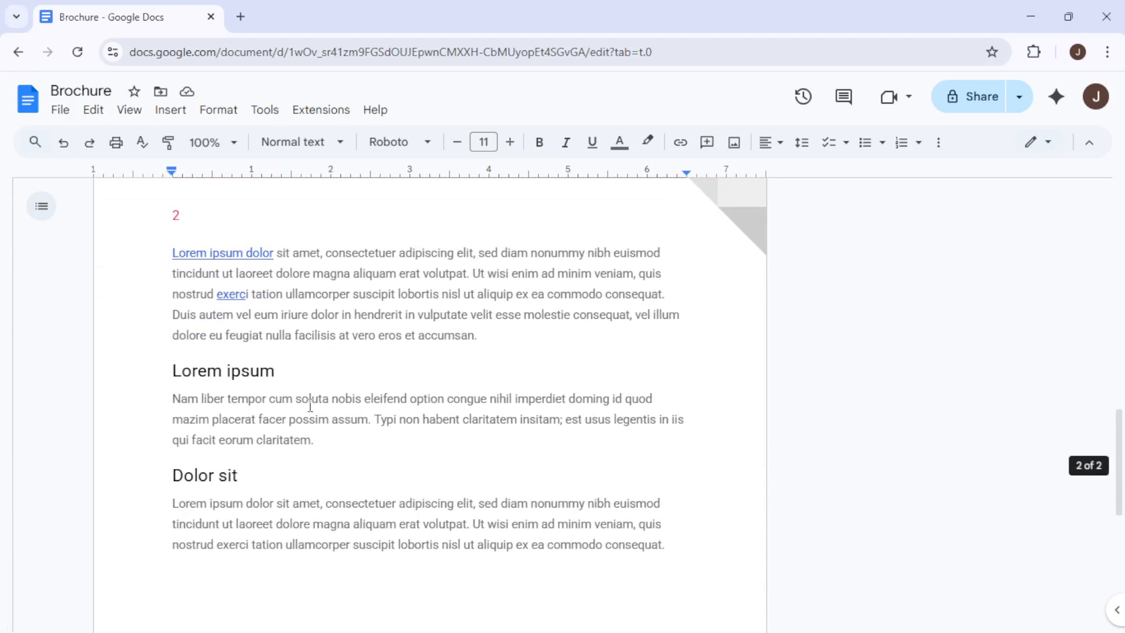
left_click_drag(176, 472, 238, 475)
right_click(223, 479)
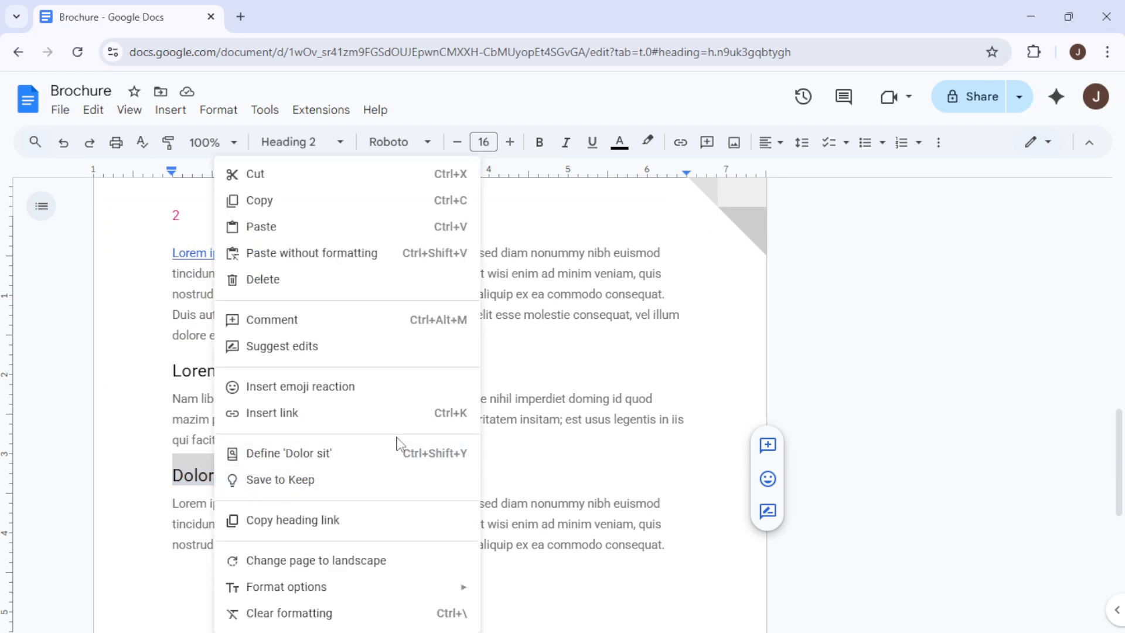
left_click(407, 414)
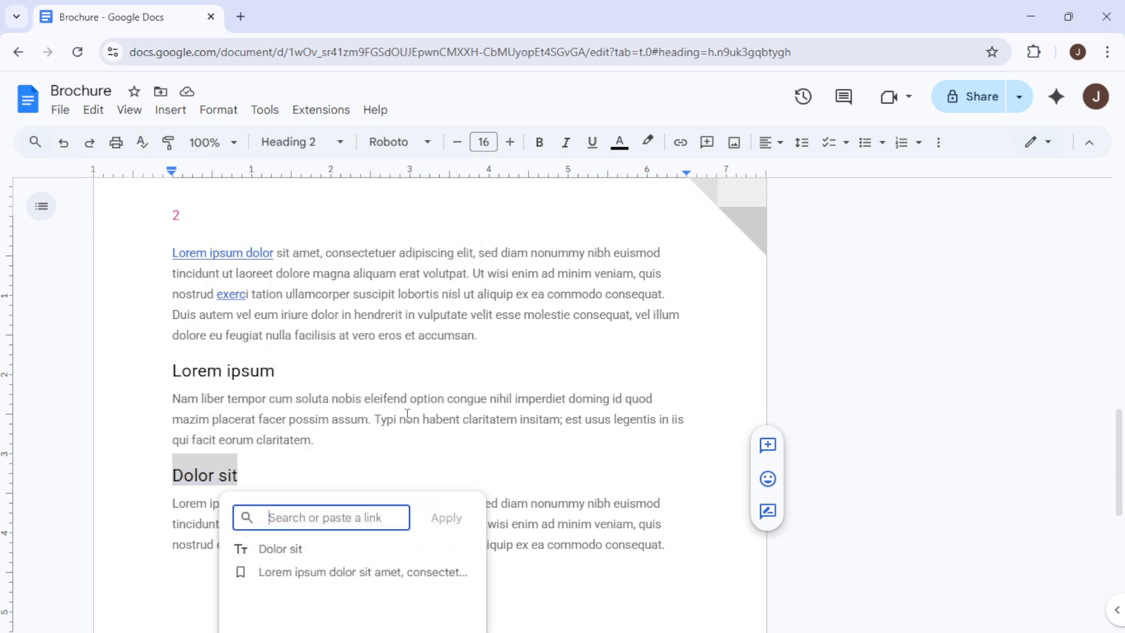
scroll(359, 509, "down", 2)
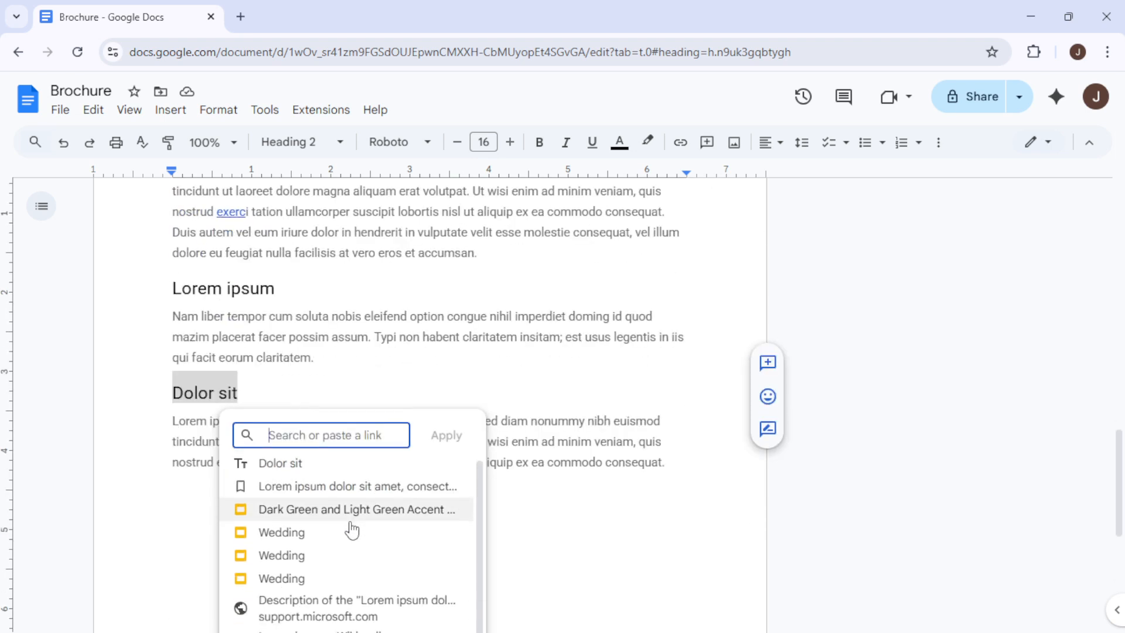
scroll(375, 563, "down", 1)
scroll(386, 548, "down", 2)
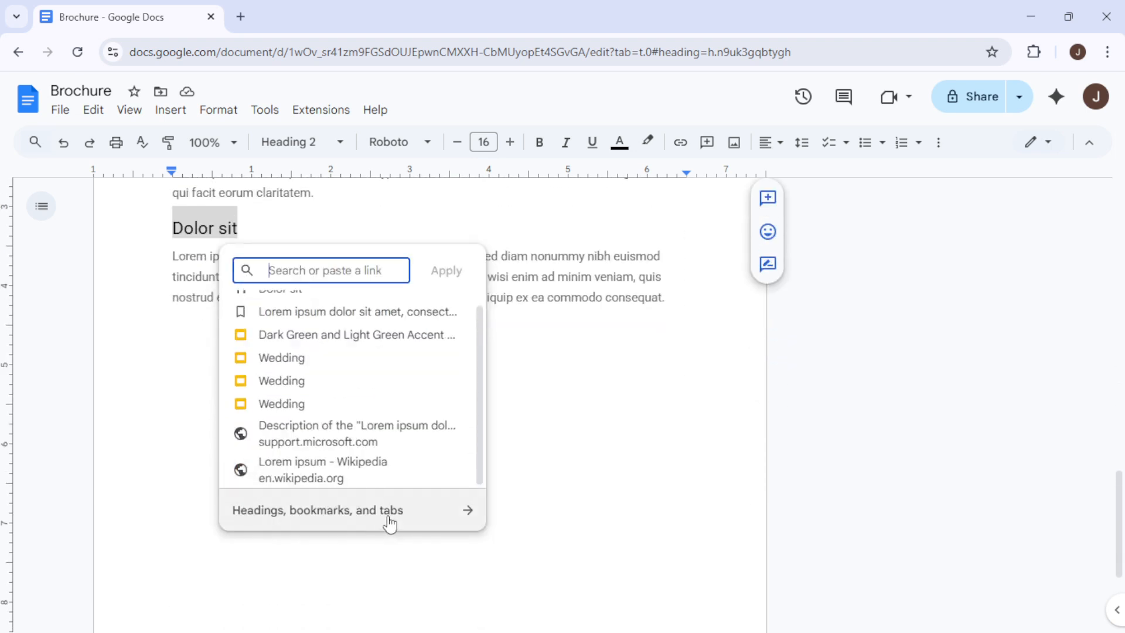
scroll(356, 464, "up", 1)
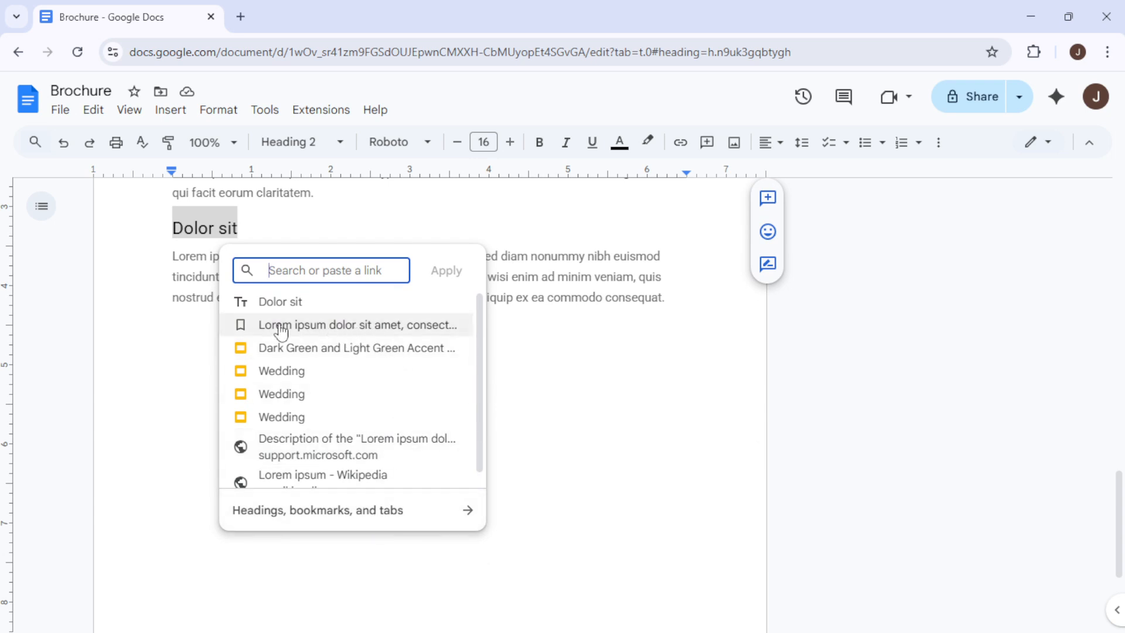
left_click(331, 328)
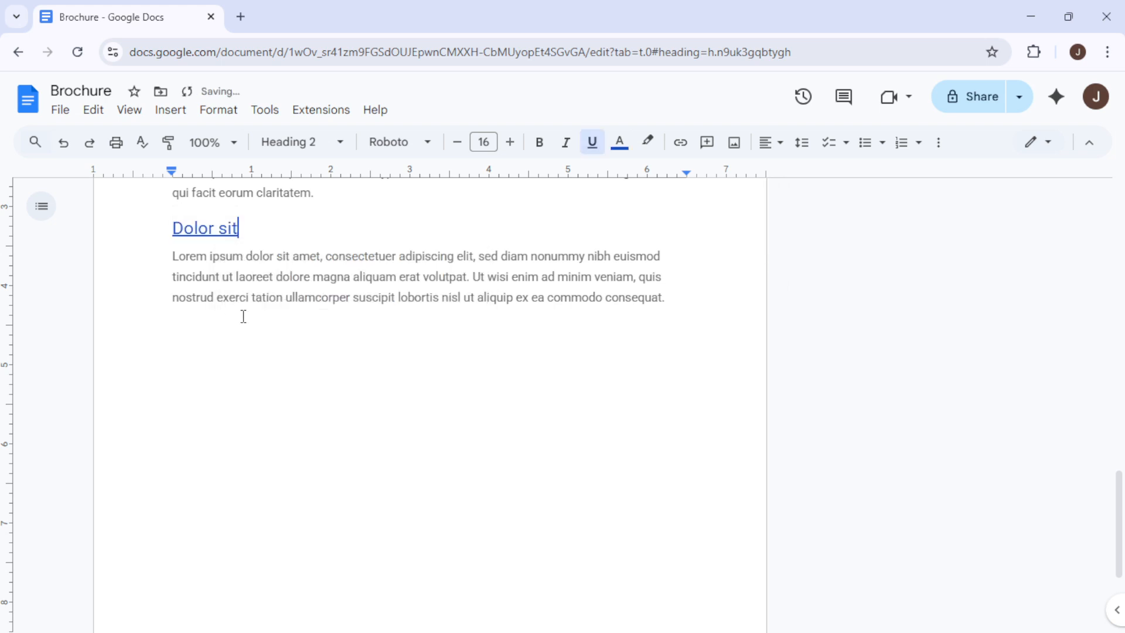
left_click(221, 229)
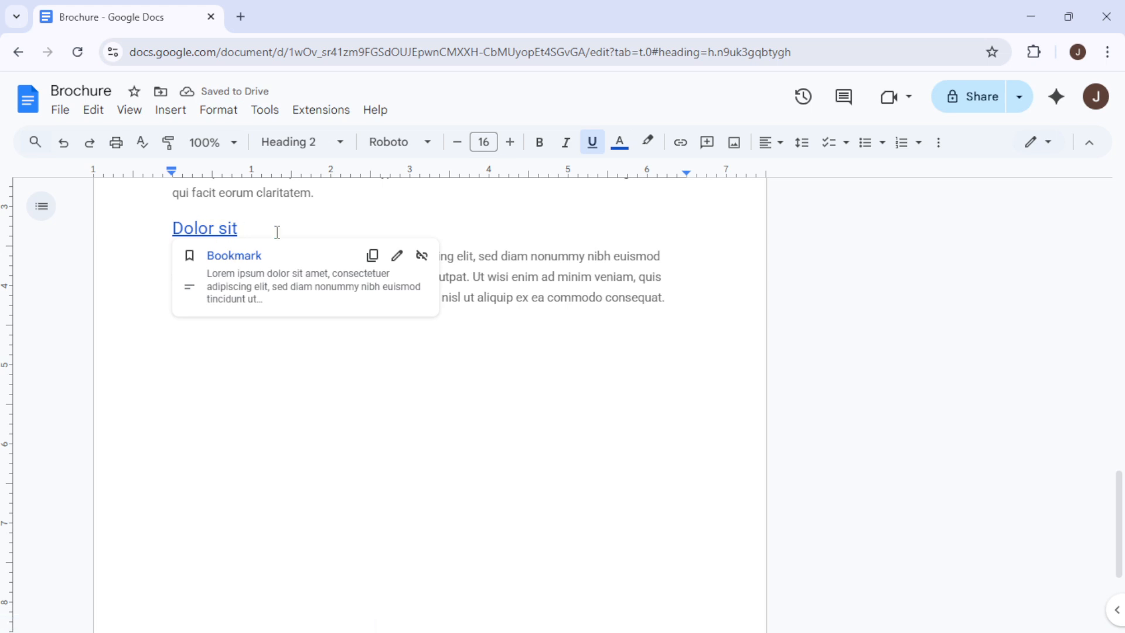
left_click(248, 255)
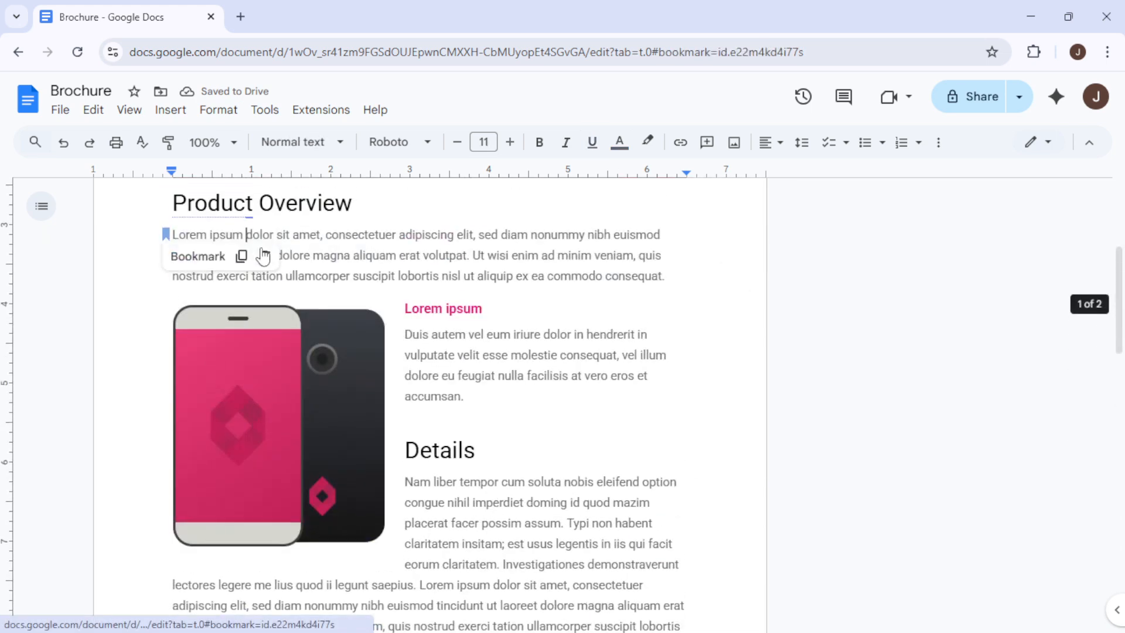
Step: Copy the link of the bookmark in the first line of the Product Overview paragraph
left_click(324, 254)
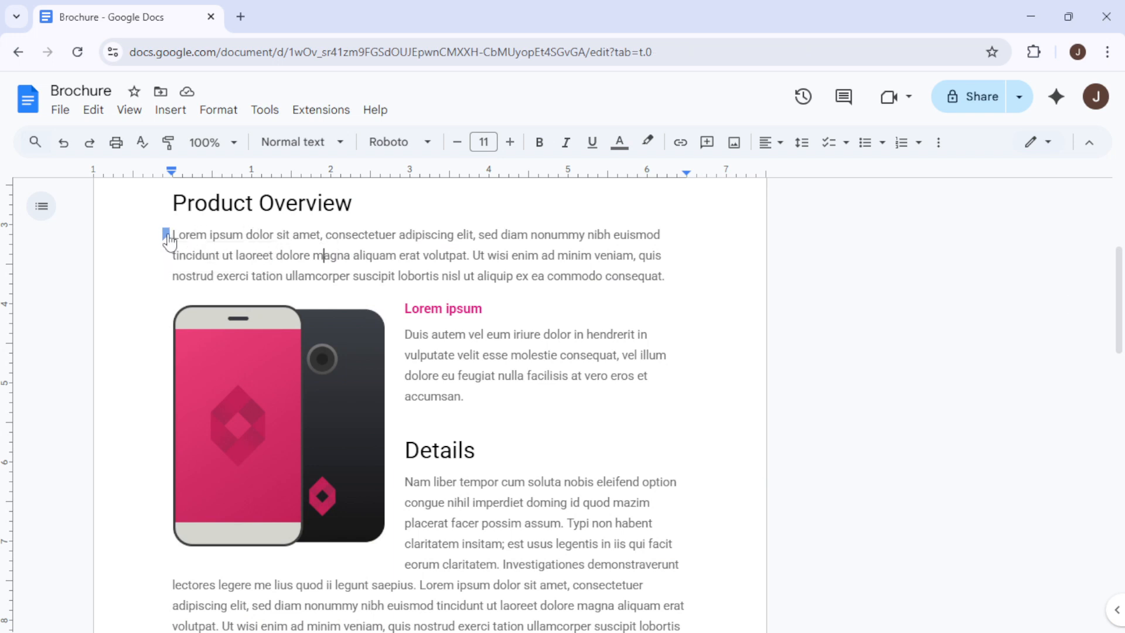
mouse_move(168, 241)
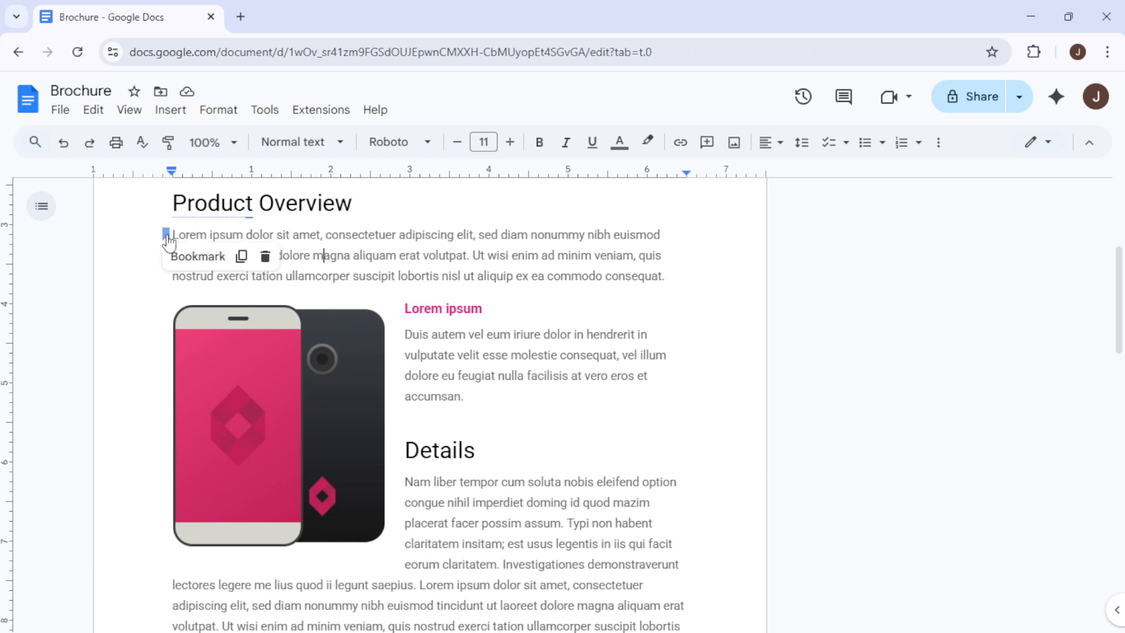
left_click(241, 258)
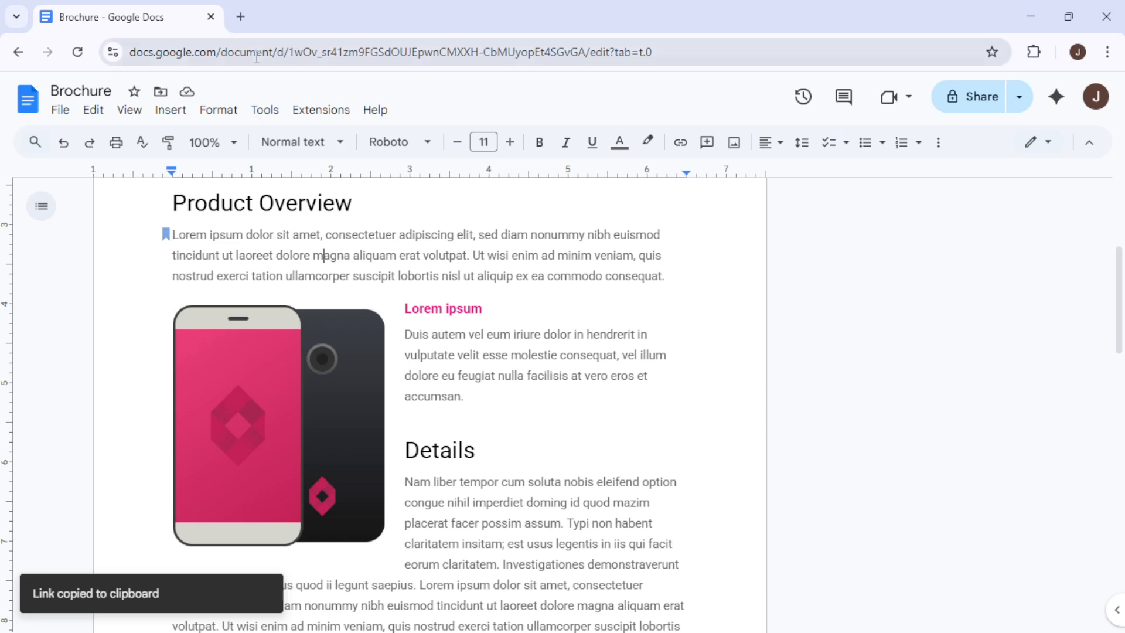
Step: Open the copied bookmark link in a new browser tab
left_click(241, 17)
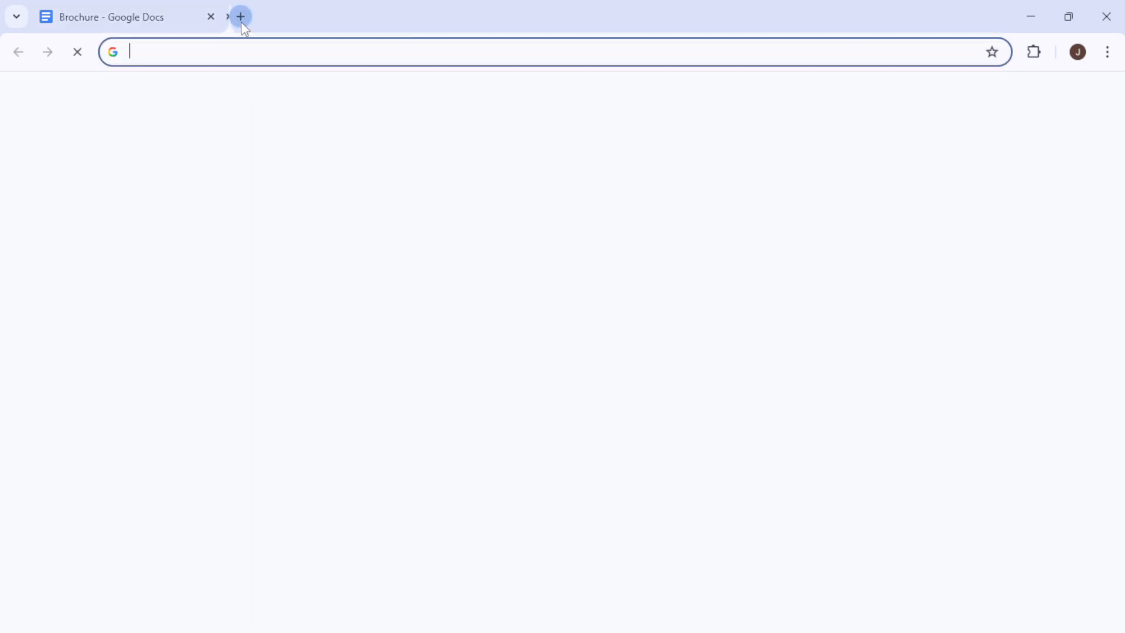
left_click(265, 52)
key("ctrl+v")
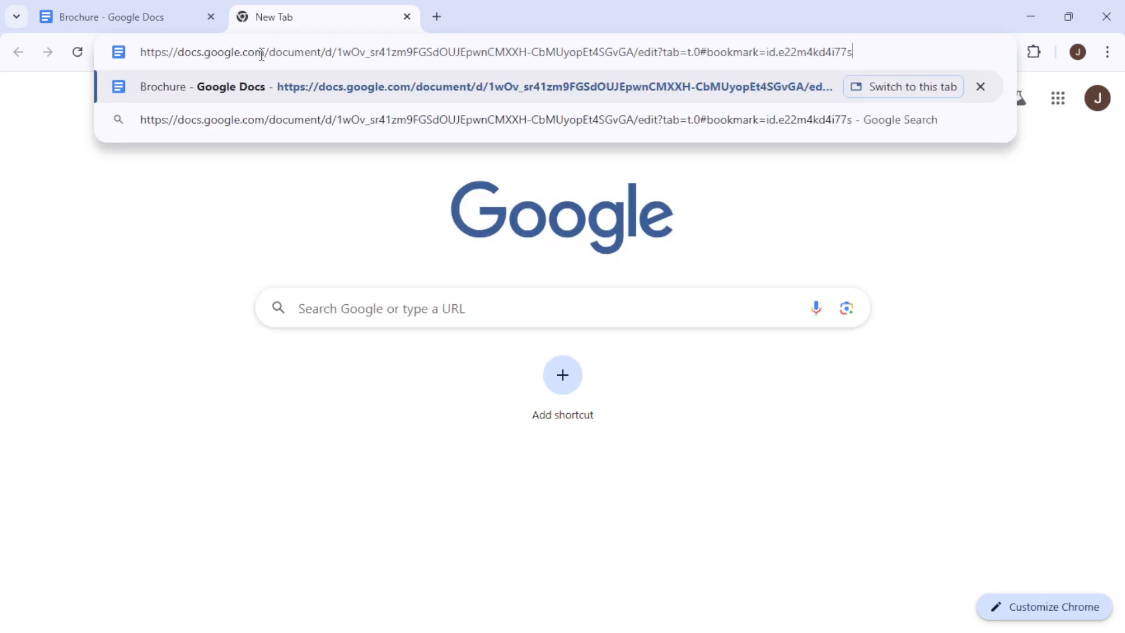
key("Return")
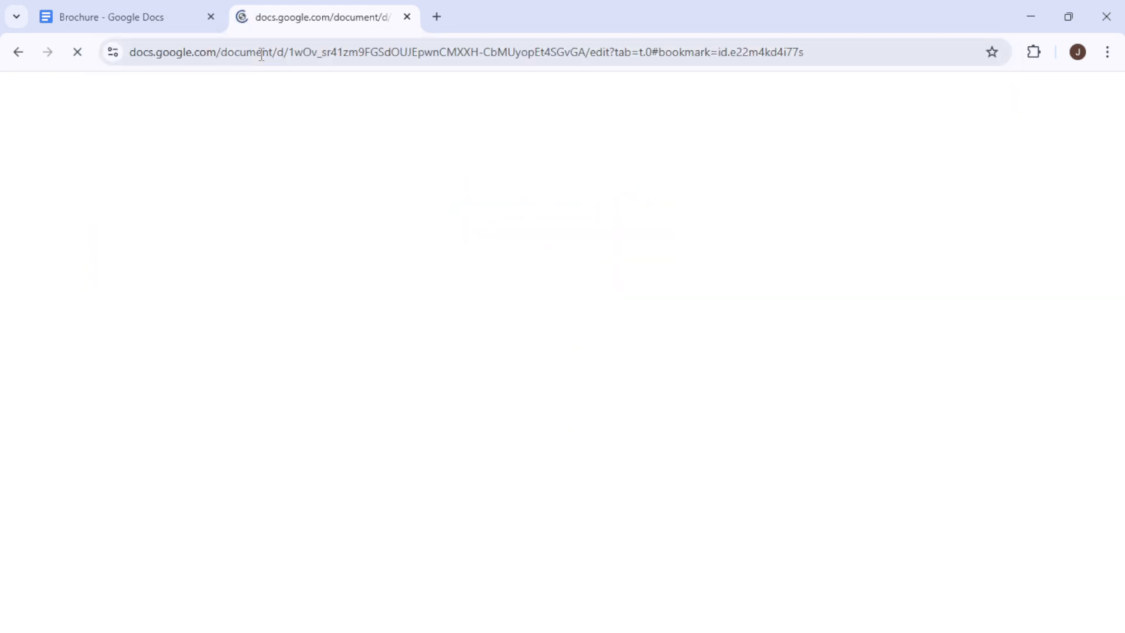